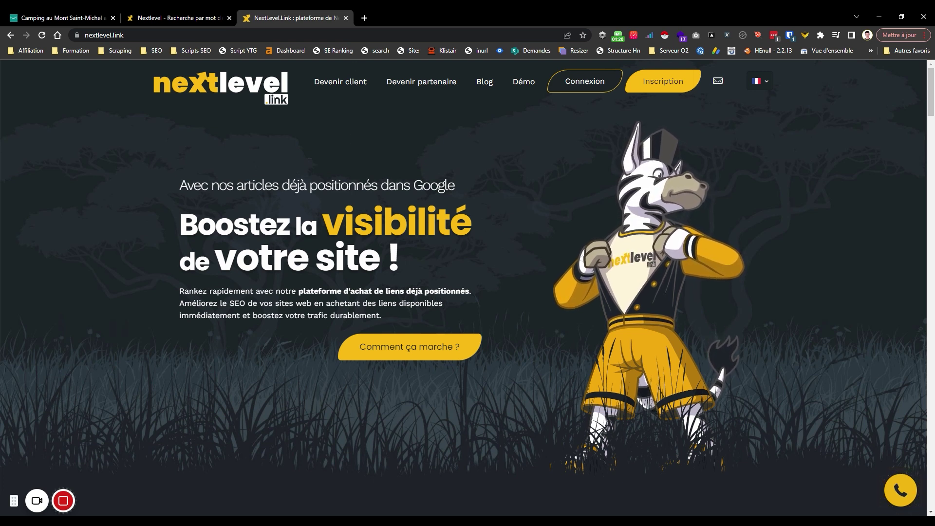
- Look through the NextLevel.link homepage, examining the keyword counts, the offer description and the platform's strengths
scroll(491, 239, "down", 2)
scroll(491, 239, "down", 3)
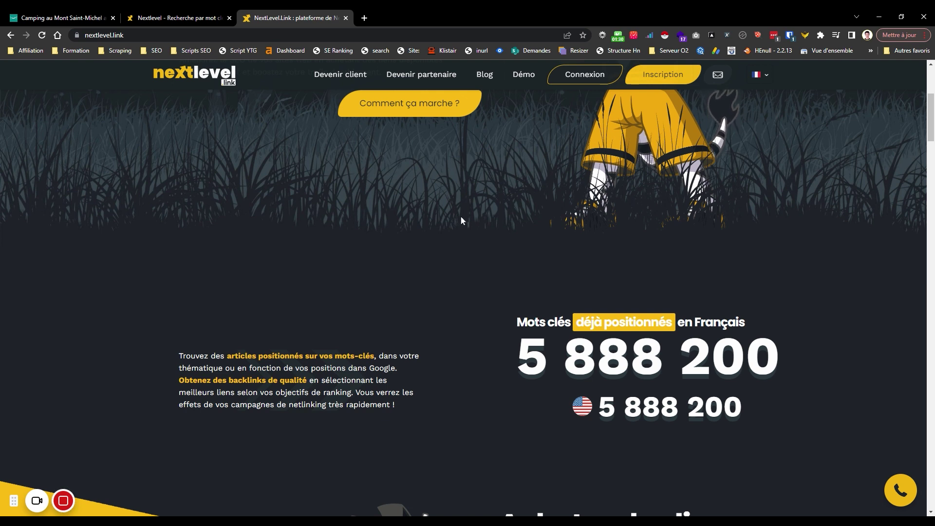
scroll(460, 226, "down", 3)
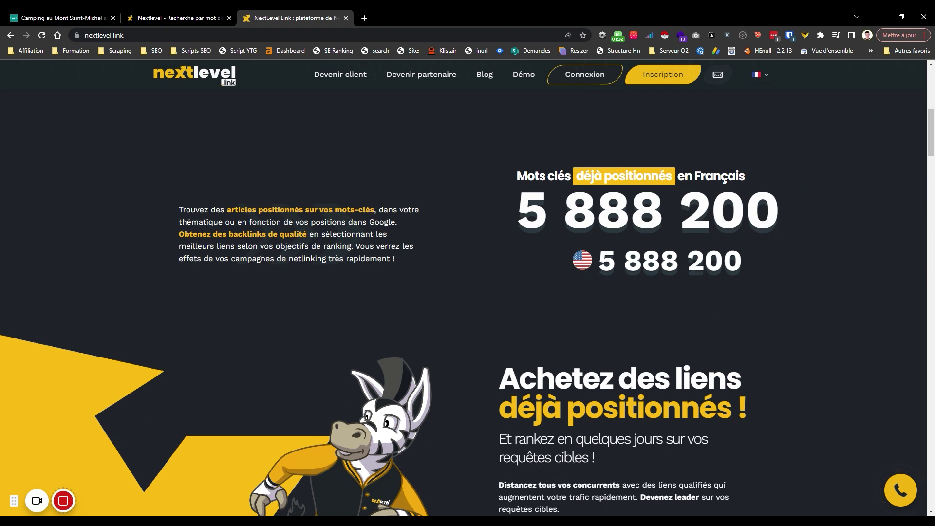
left_click_drag(517, 214, 778, 217)
triple_click(778, 219)
scroll(778, 216, "down", 2)
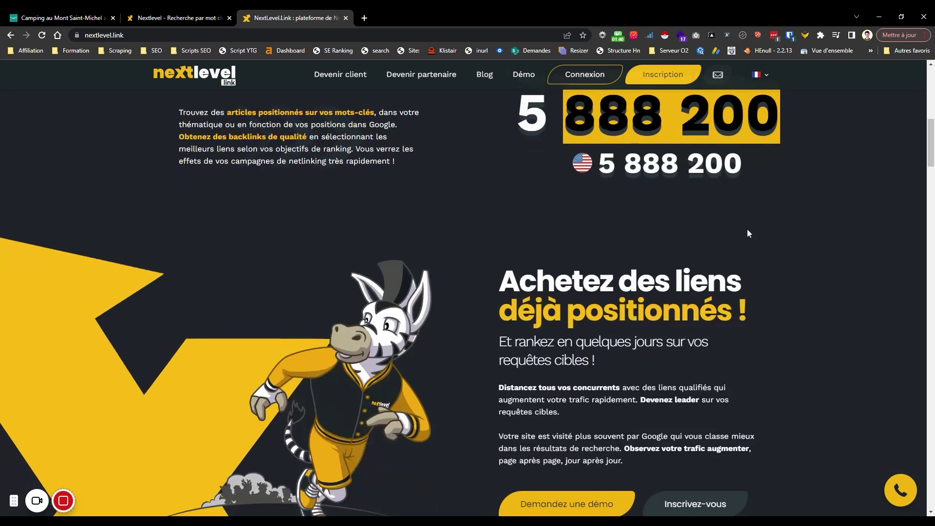
scroll(732, 238, "down", 2)
scroll(718, 237, "down", 4)
scroll(717, 236, "down", 9)
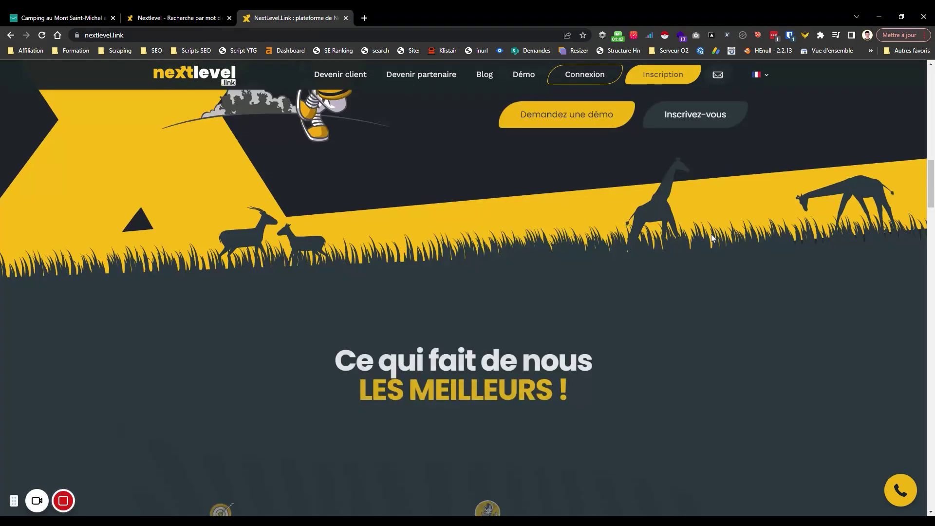
scroll(586, 226, "down", 4)
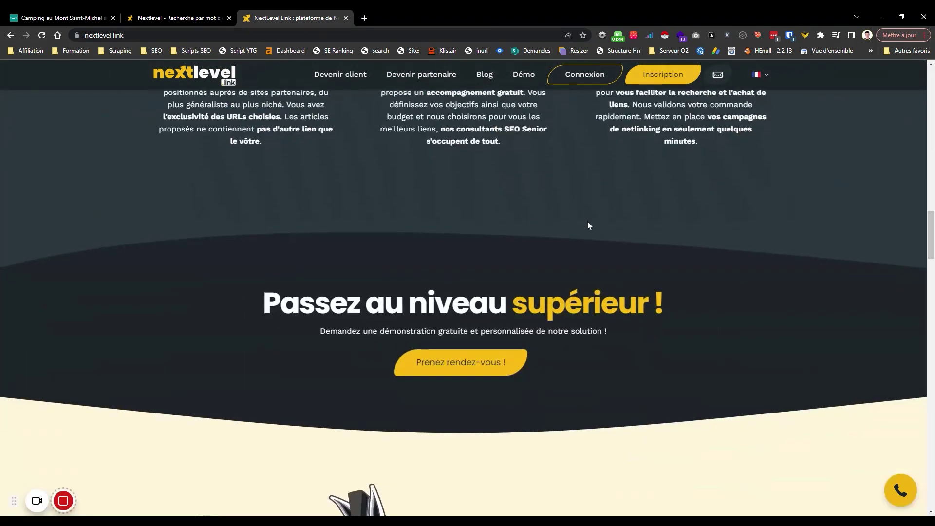
- Copy the URL of Seasonova's Saint-Michel camping page from its browser tab and return to the NextLevel search
key("ctrl+shift+Tab")
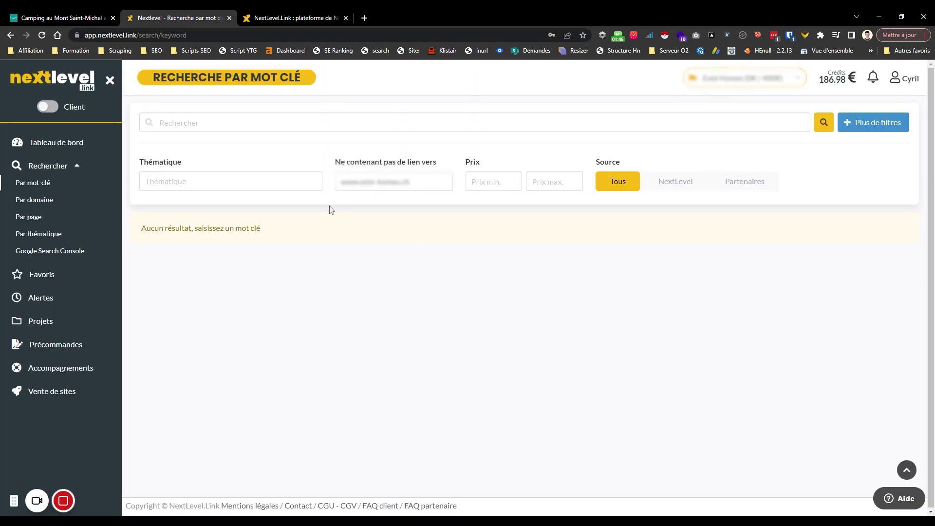
triple_click(390, 181)
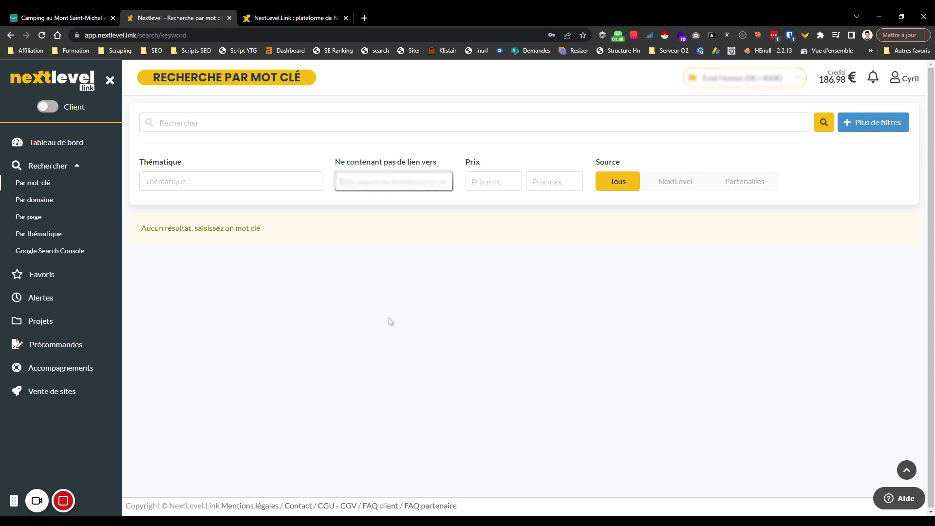
key("ctrl+shift+Tab")
left_click(194, 30)
key("ctrl+c")
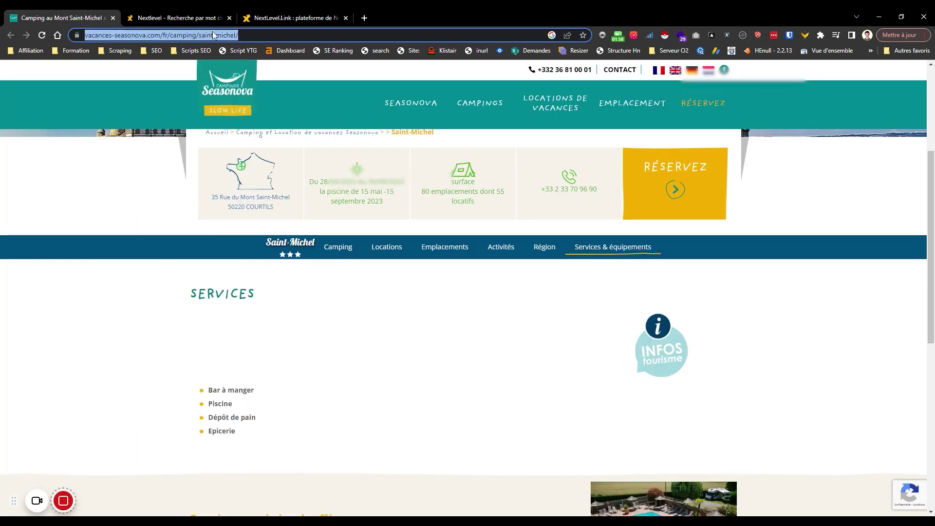
left_click(174, 15)
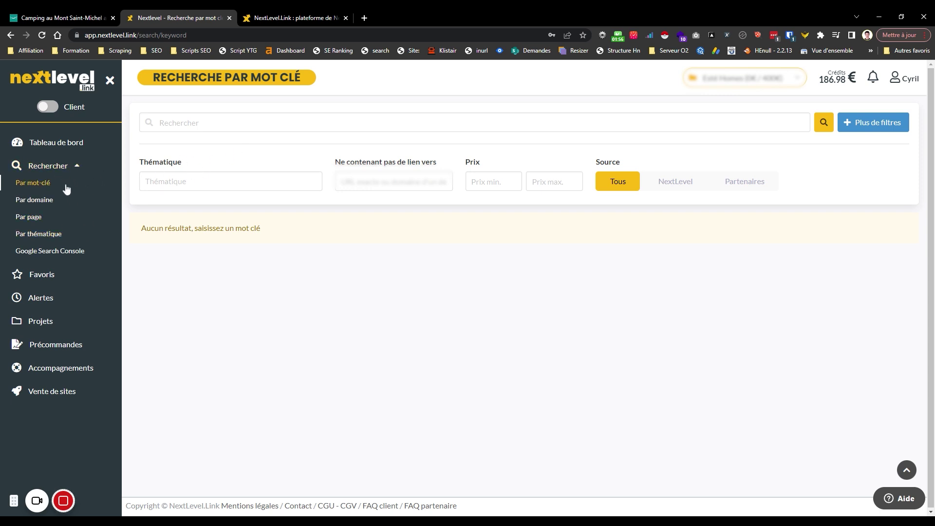
- Run a search by keyword for "vacance mont saint michel"
left_click(47, 204)
left_click(35, 217)
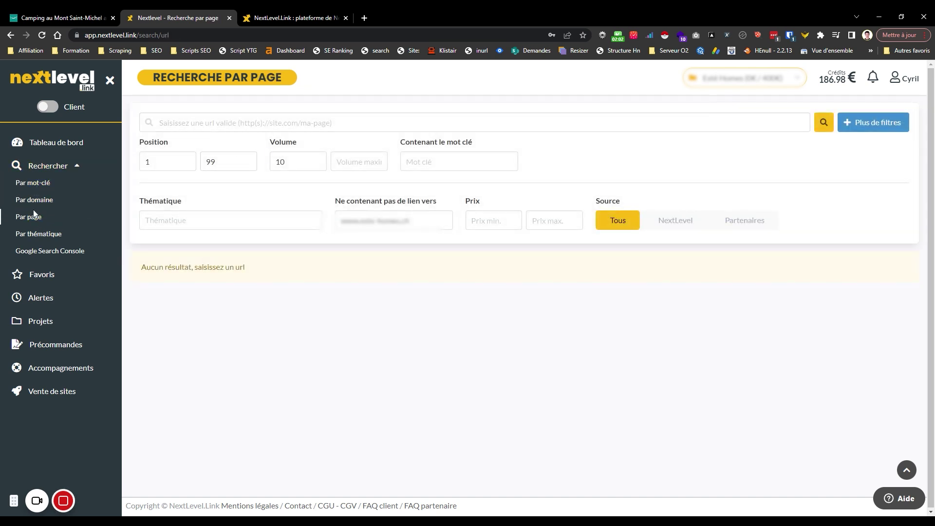
left_click(34, 182)
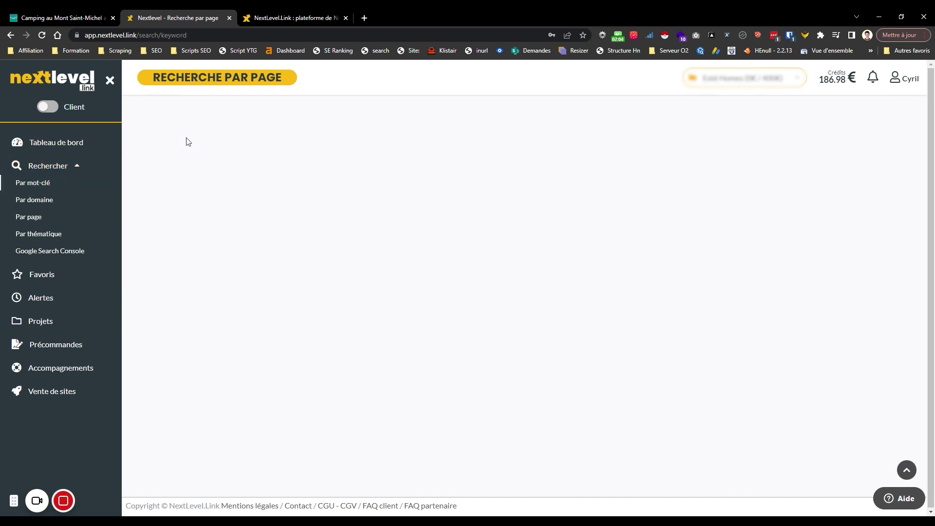
type("vacance m")
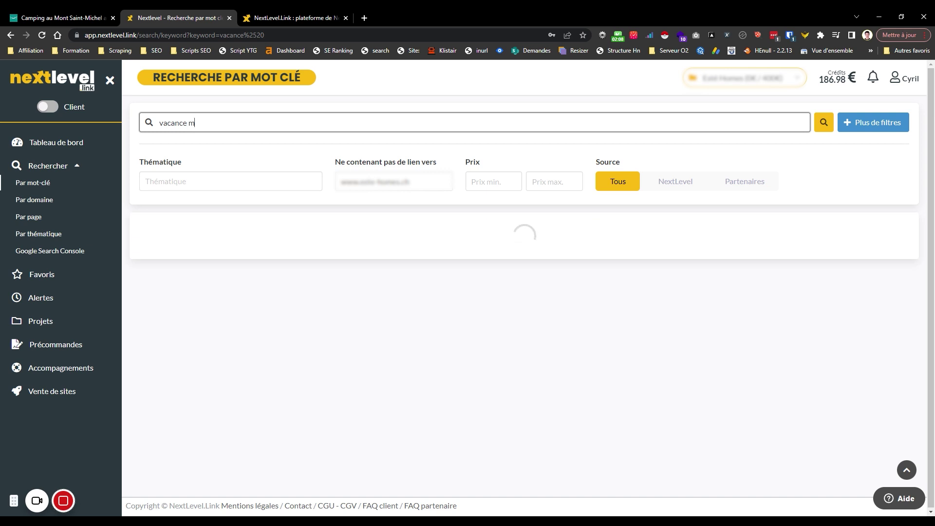
type("ont saint michel")
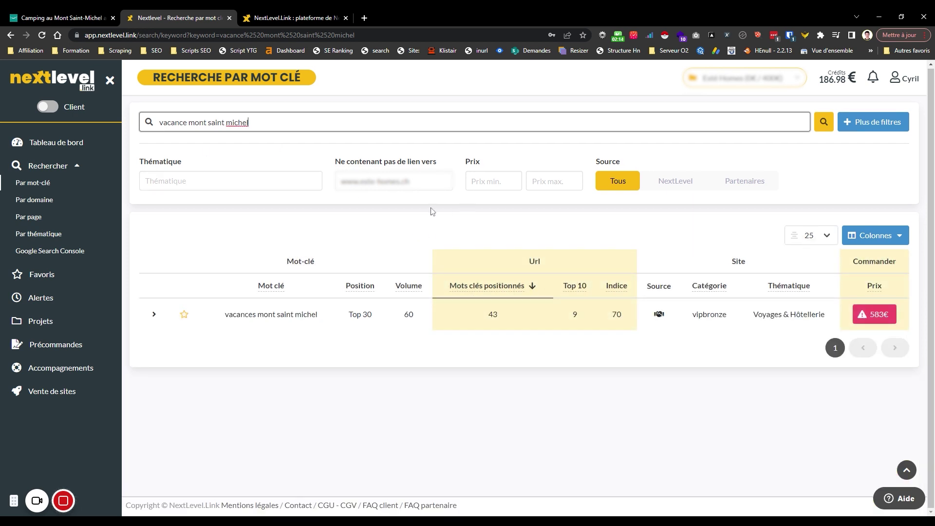
- Examine the found keyword and the meaning of its position, volume and index columns
left_click_drag(240, 314, 309, 306)
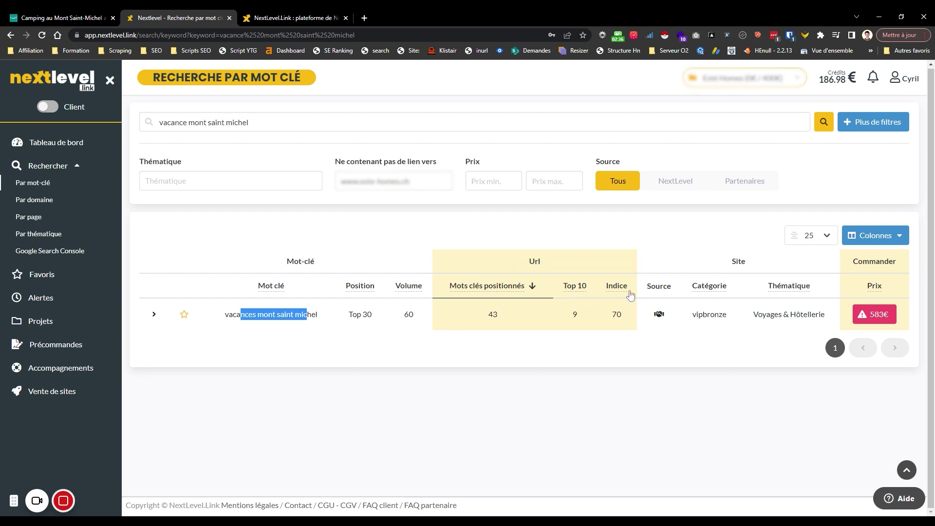
mouse_move(624, 295)
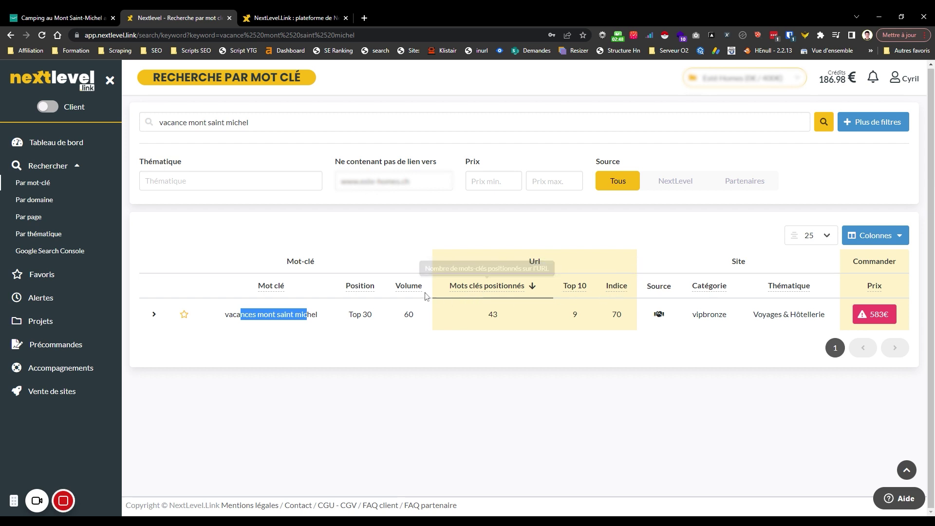
mouse_move(409, 290)
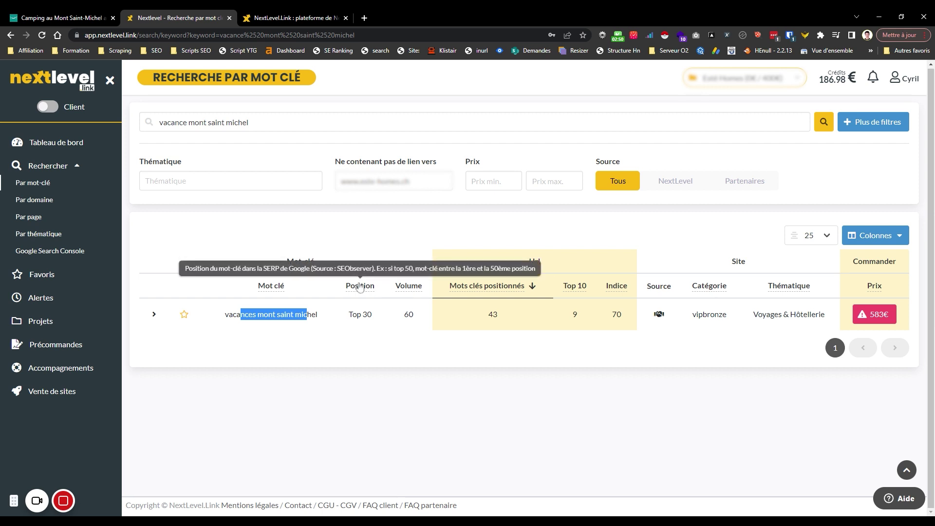
left_click_drag(225, 316, 302, 316)
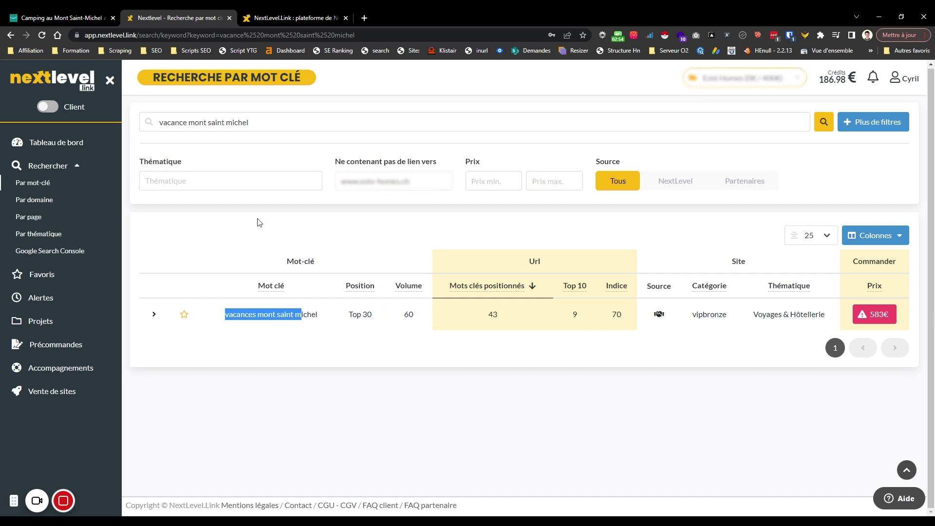
left_click(71, 204)
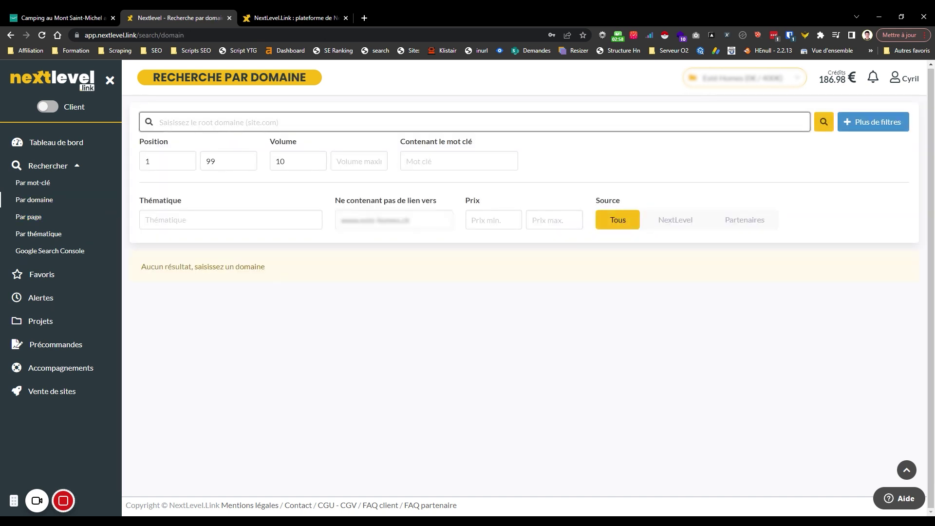
key("ctrl+v")
left_click_drag(272, 122, 360, 122)
key("BackSpace")
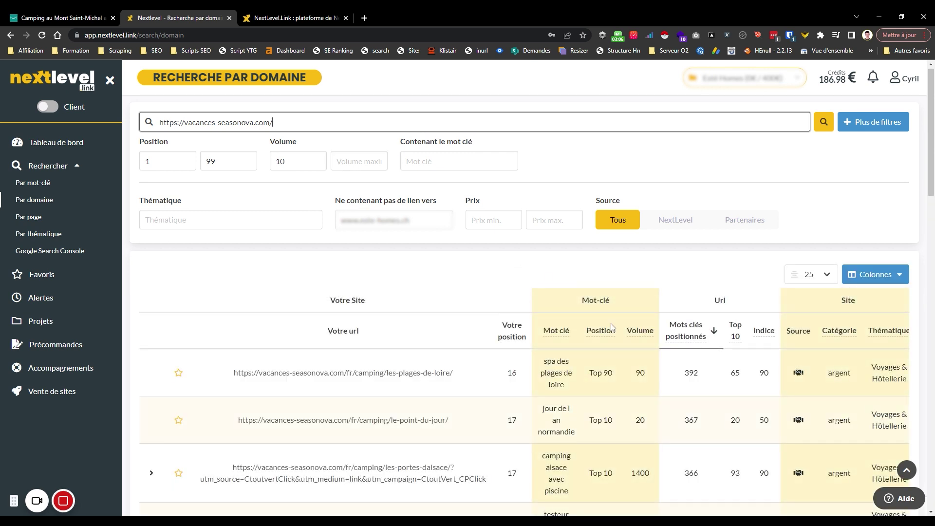
left_click(35, 217)
left_click(259, 122)
key("ctrl+v")
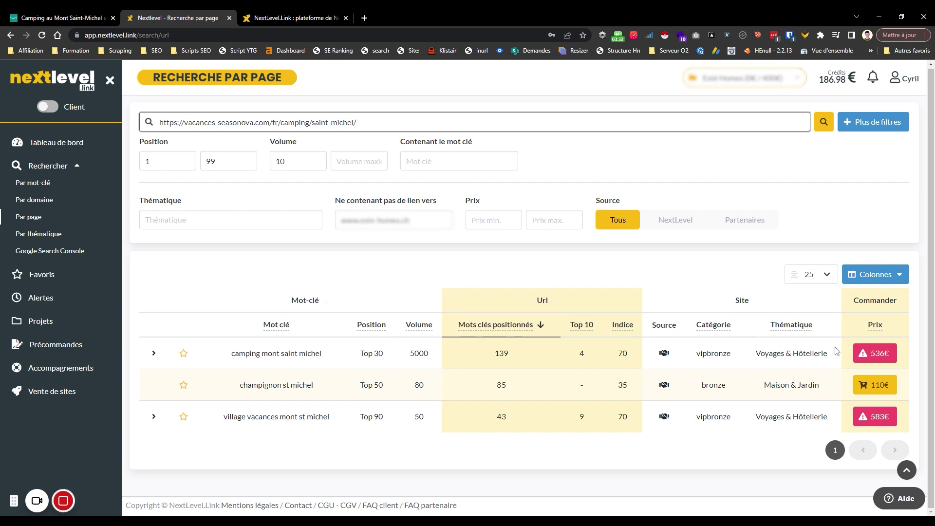
- Read through the keywords in the page search results and the first row's number of positioned keywords
left_click_drag(230, 353, 349, 359)
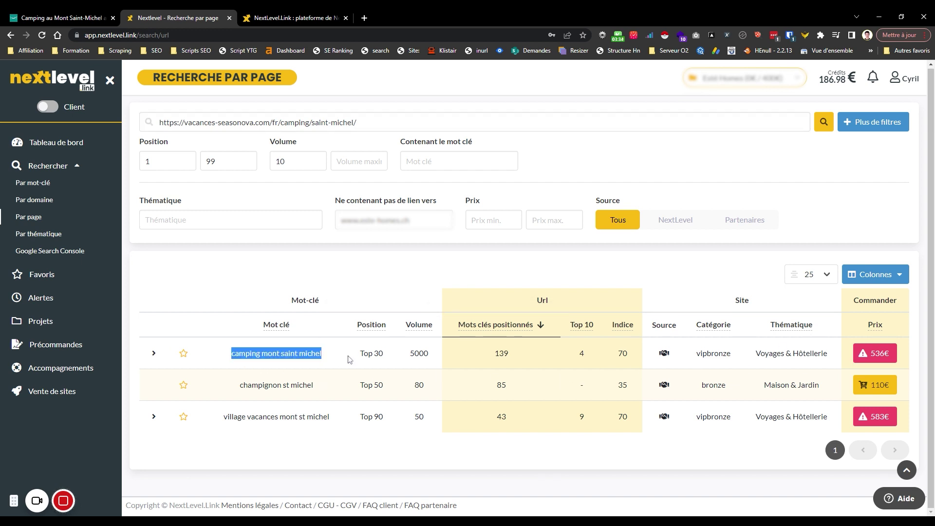
left_click_drag(239, 387, 329, 391)
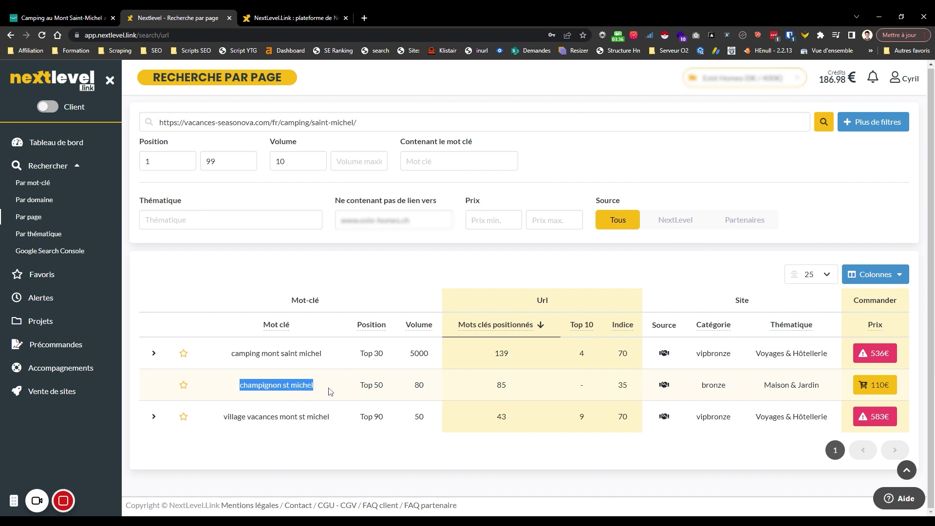
left_click_drag(222, 420, 335, 427)
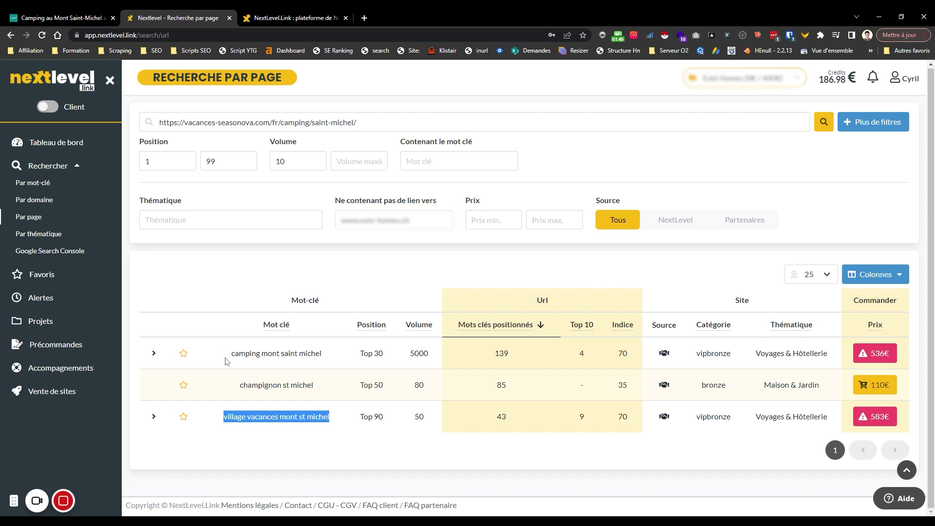
left_click_drag(226, 357, 535, 356)
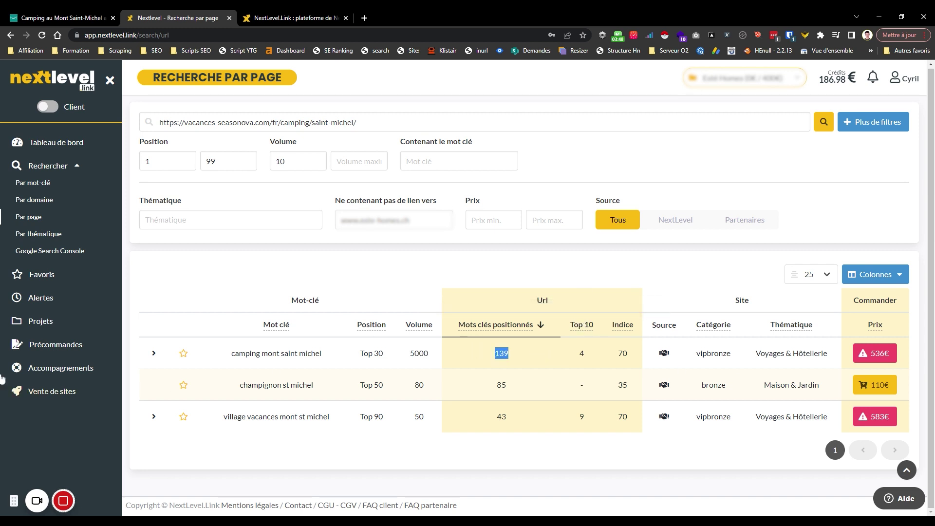
- Expand the "camping mont saint michel" result, review its related keywords, and collapse it again
left_click(154, 353)
scroll(244, 309, "down", 2)
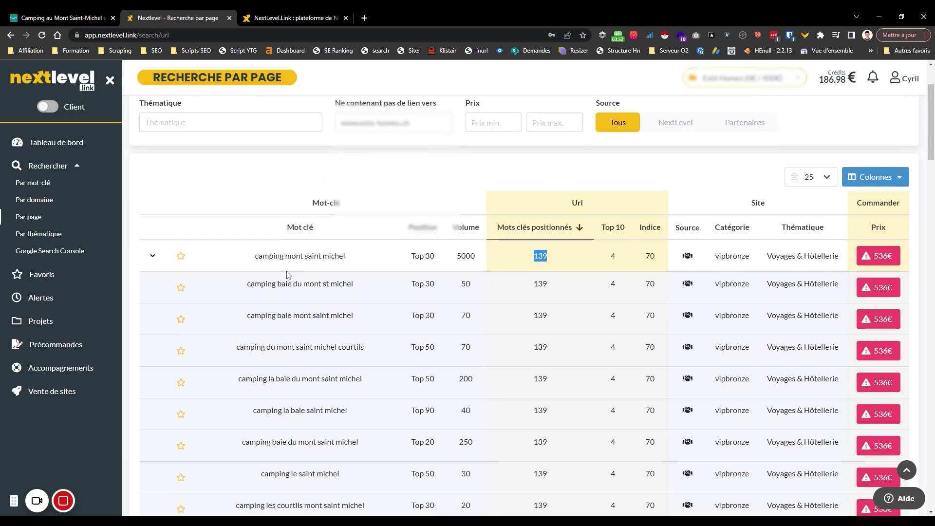
scroll(293, 307, "down", 5)
scroll(295, 315, "down", 2)
scroll(292, 311, "up", 7)
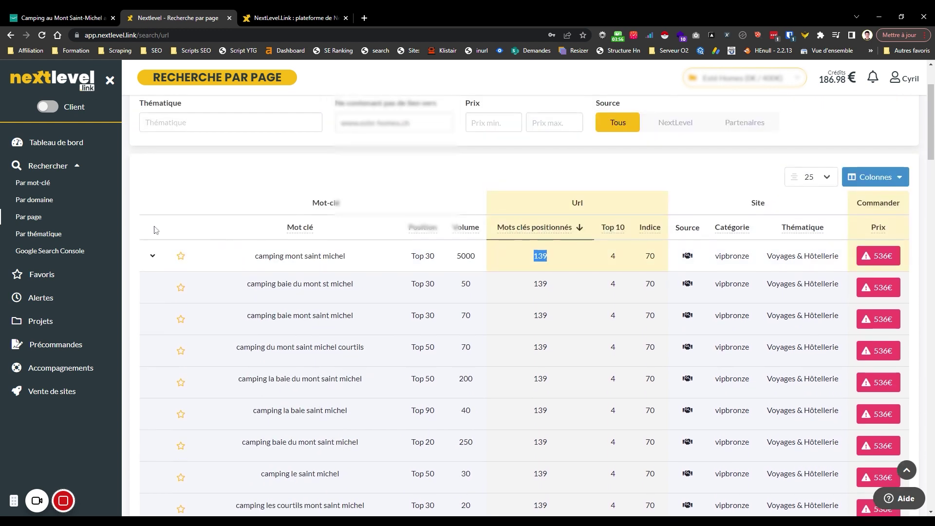
left_click(154, 255)
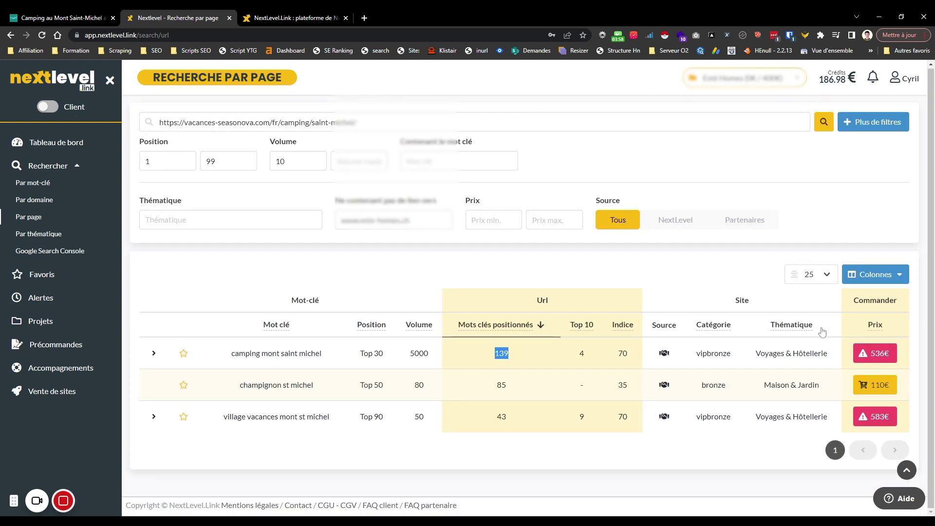
- Try to order the link for "camping mont saint michel", then go back from the credit purchase page
left_click(870, 353)
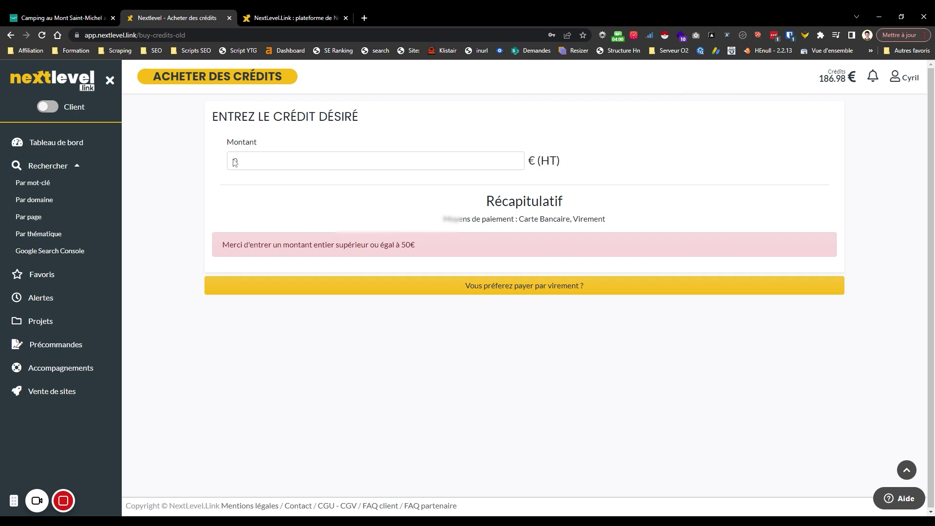
left_click(11, 35)
left_click(11, 35)
left_click(30, 217)
left_click(187, 225)
left_click(438, 123)
type("https://vacances-seasonova.com/fr/camping/saint-michel/")
key("Return")
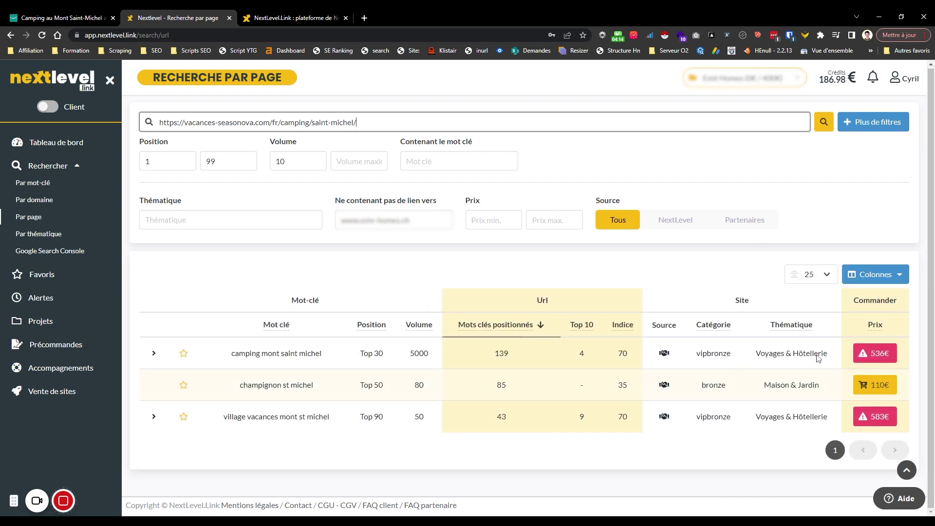
- Open the order form for the "champignon st michel" result and enter "camping au mont saint michel" as the URL of the link to place
left_click(869, 387)
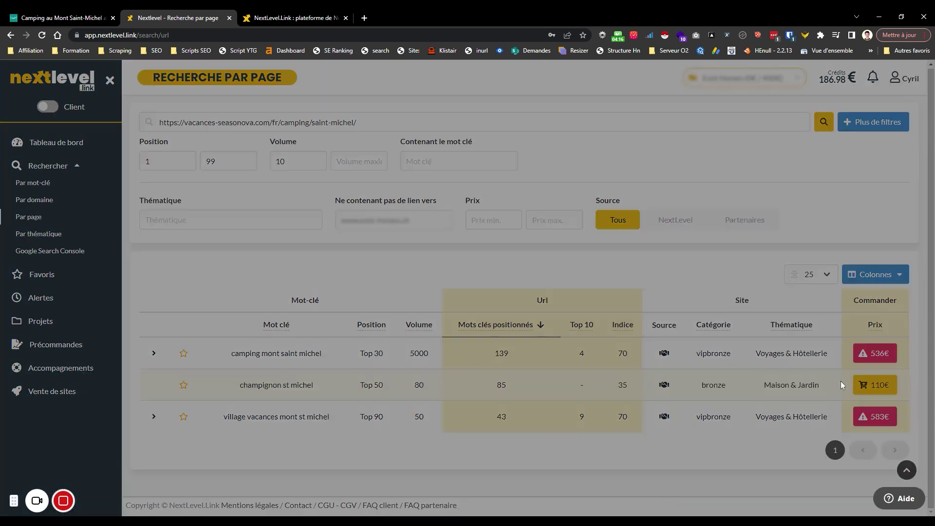
scroll(462, 292, "down", 1)
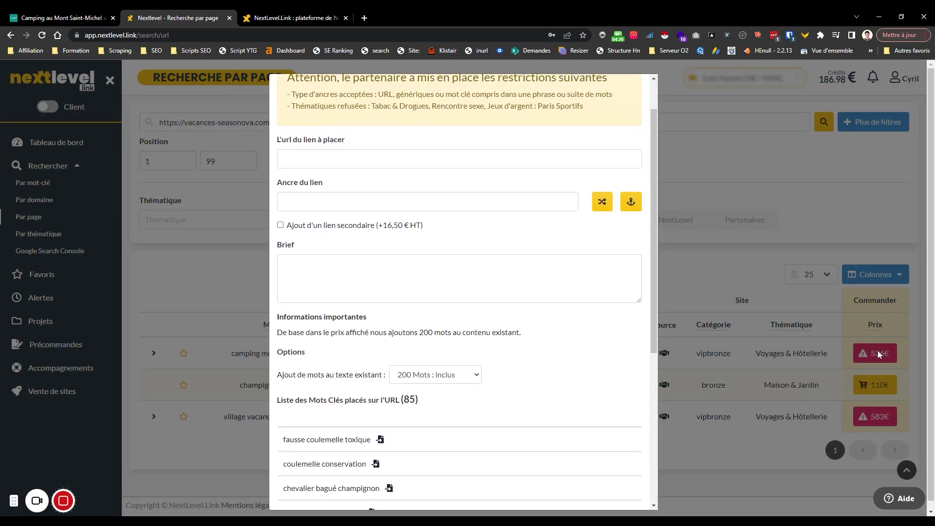
left_click(298, 151)
left_click(333, 155)
type("camping m")
key("BackSpace")
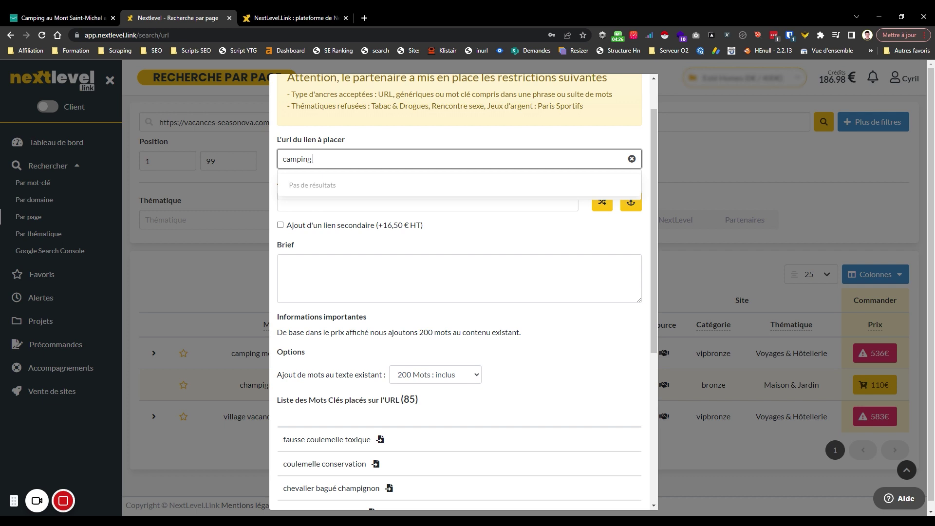
key("BackSpace")
key("BackSpace")
key("BackSpace")
key("BackSpace")
key("BackSpace")
key("BackSpace")
type("camping au mont saint michel")
left_click(438, 233)
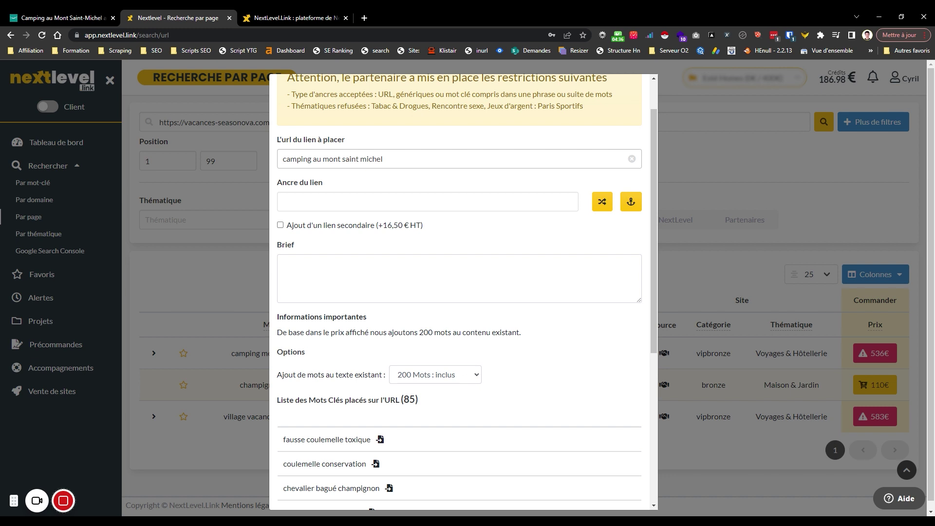
- Add the secondary link option to the order and move to its URL entry
left_click_drag(384, 158, 271, 165)
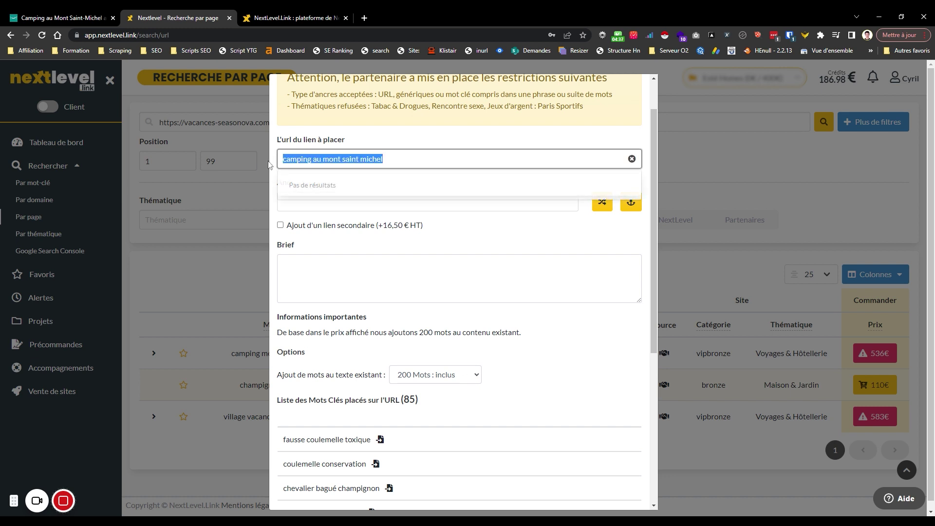
left_click(417, 228)
key("Tab")
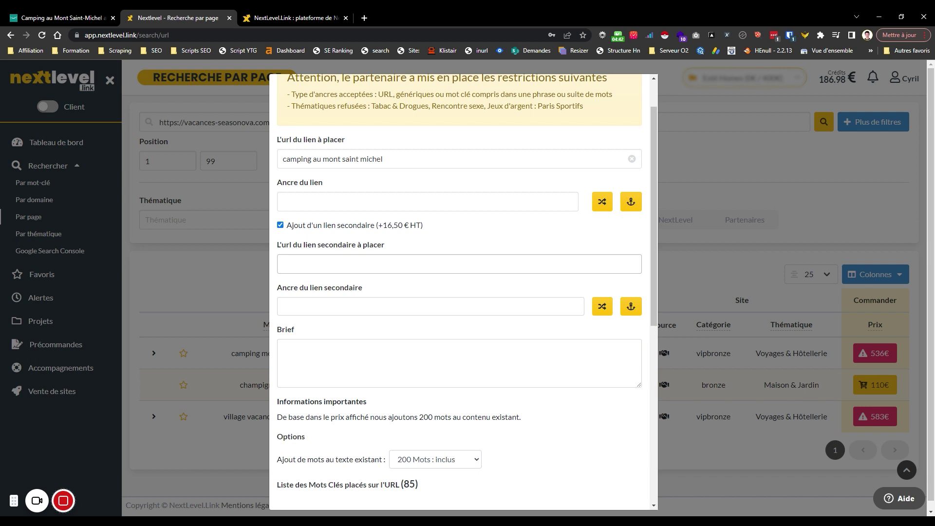
- Enter "réserver ici" as the anchor text of the secondary link
left_click(299, 246)
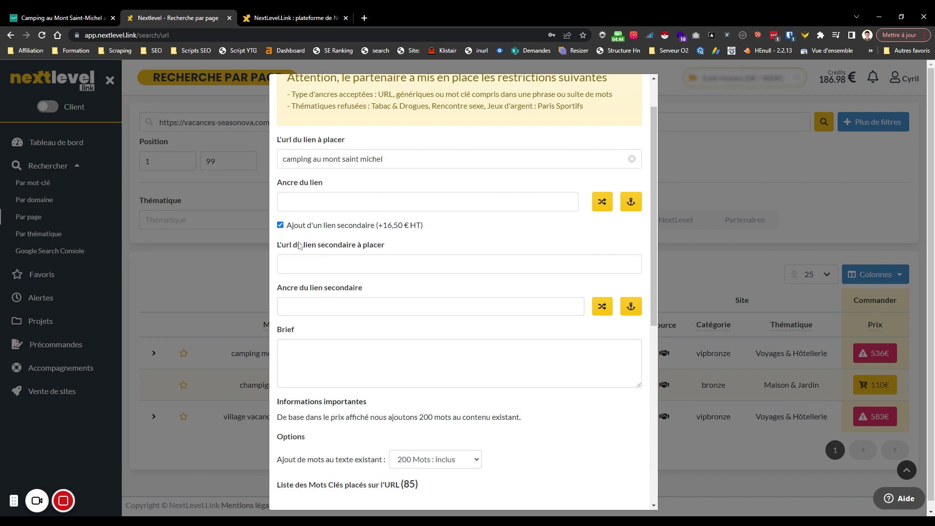
left_click(335, 303)
type("réserver ici")
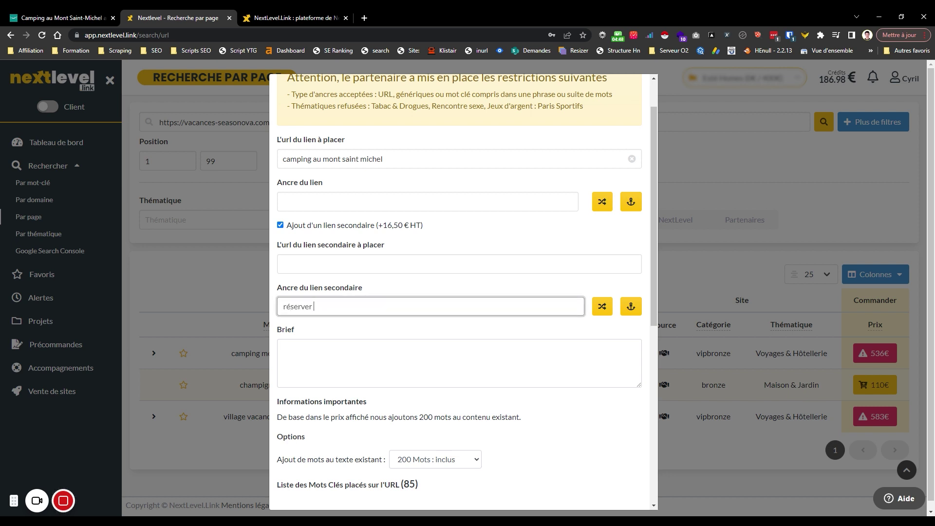
left_click(341, 266)
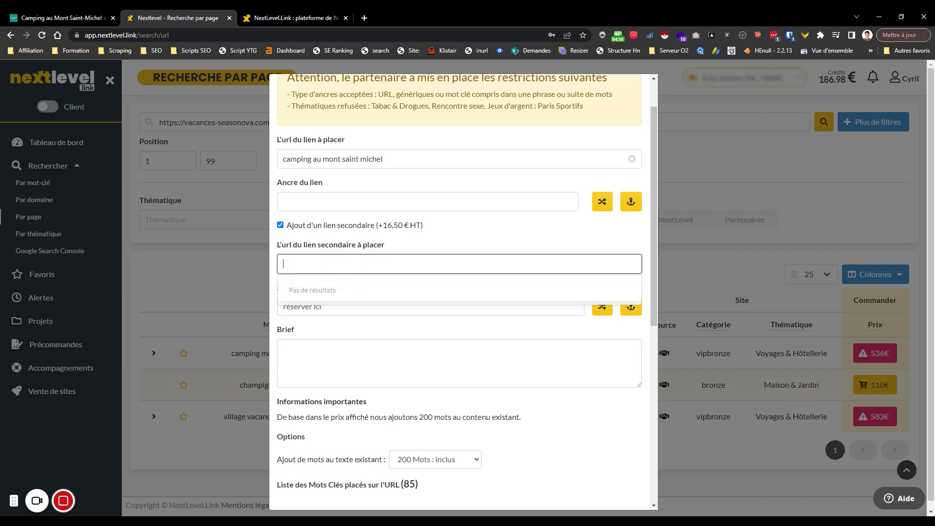
left_click(508, 226)
left_click(312, 273)
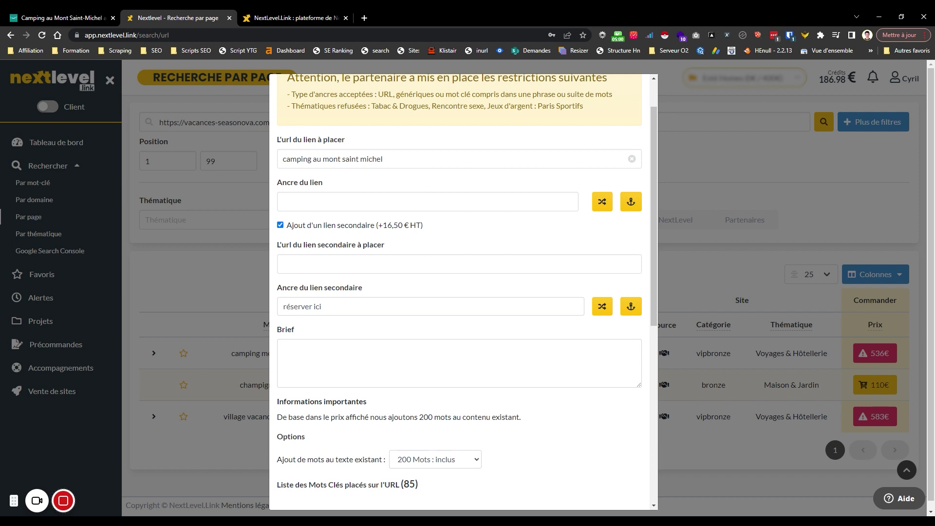
- Set the amount of words added to the existing text to 700 Mots (+40€ HT)
left_click_drag(398, 157, 256, 142)
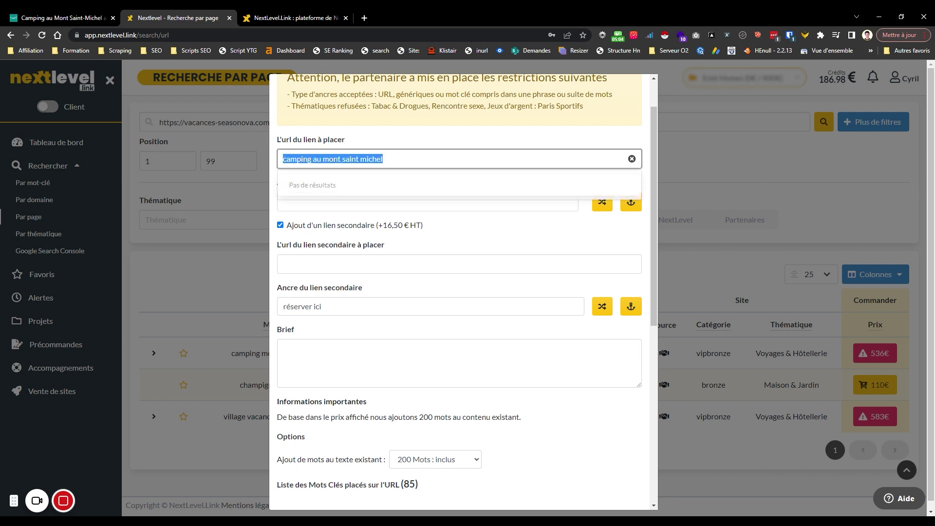
left_click(395, 139)
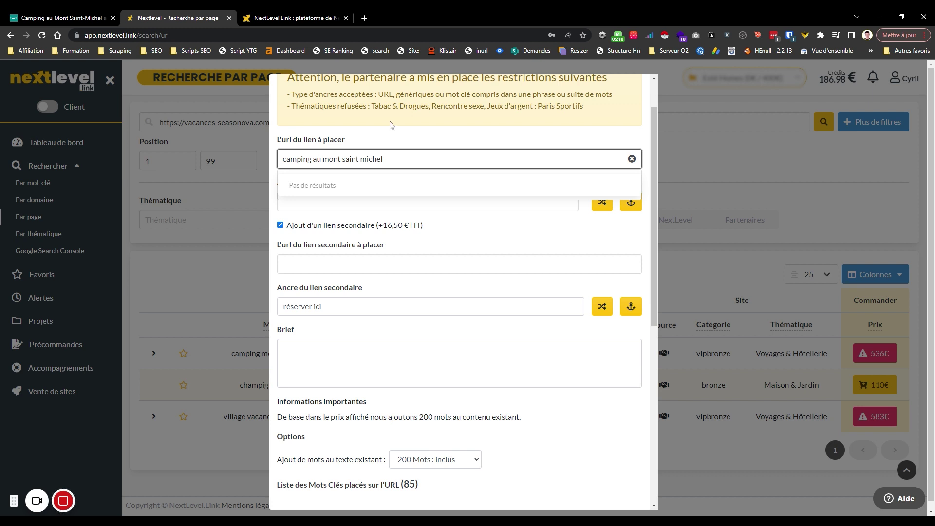
scroll(340, 208, "down", 3)
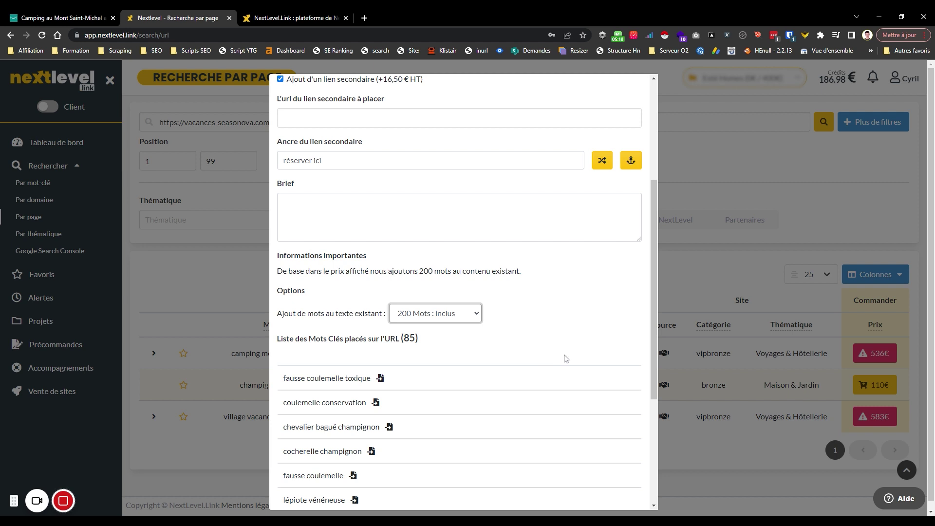
key("7")
scroll(540, 350, "up", 2)
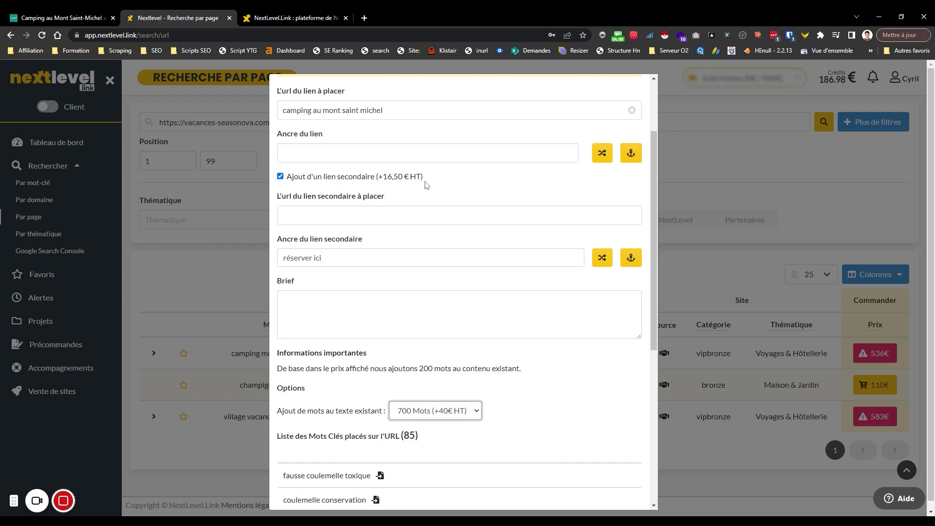
left_click_drag(425, 184, 286, 176)
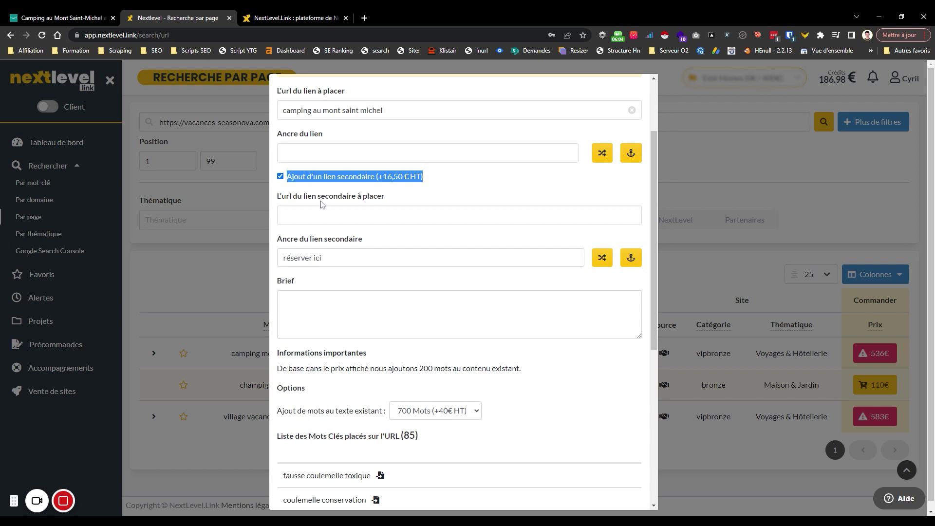
scroll(458, 293, "up", 2)
left_click_drag(389, 208, 271, 194)
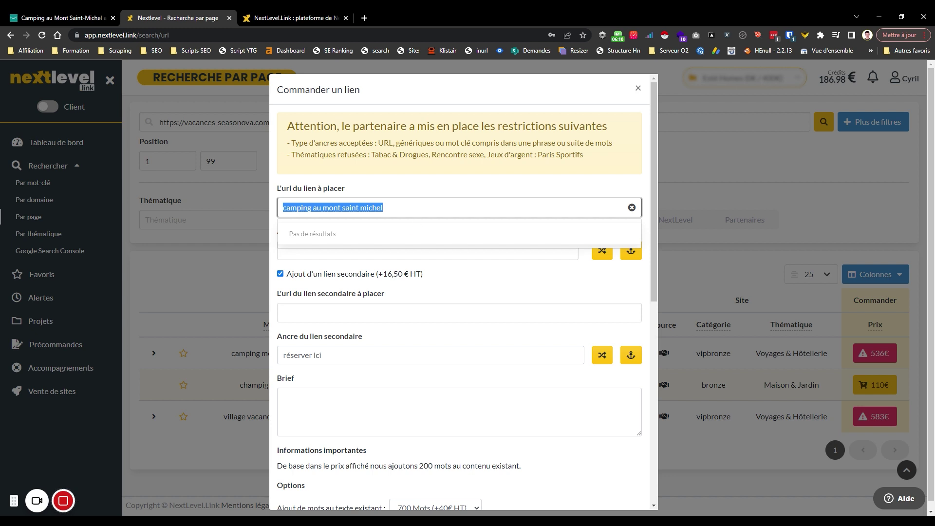
left_click_drag(280, 190, 345, 190)
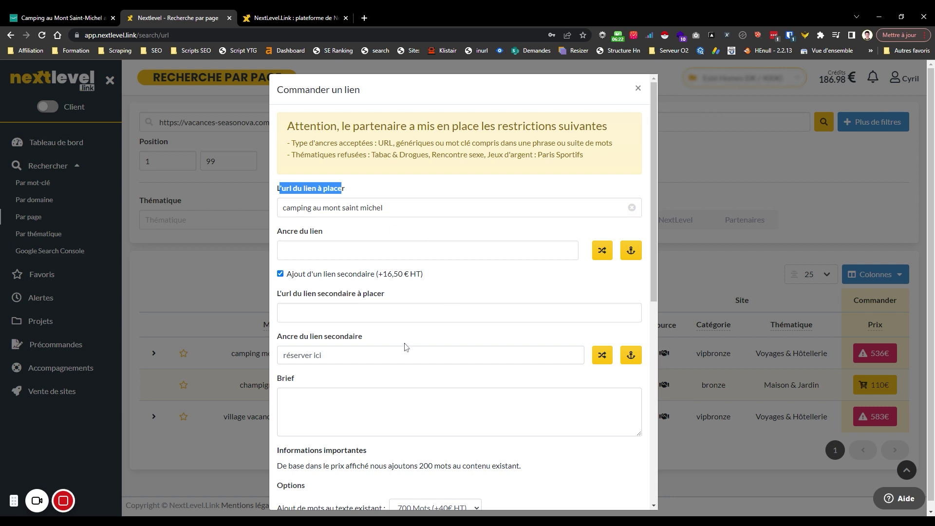
- Set the amount of words added to the existing text to 500 Mots (+25€ HT)
scroll(403, 348, "down", 2)
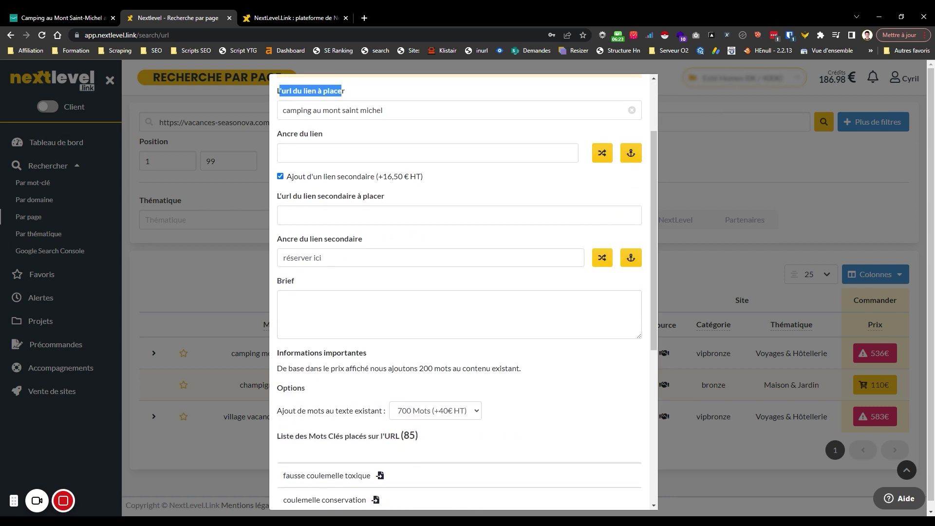
left_click(421, 415)
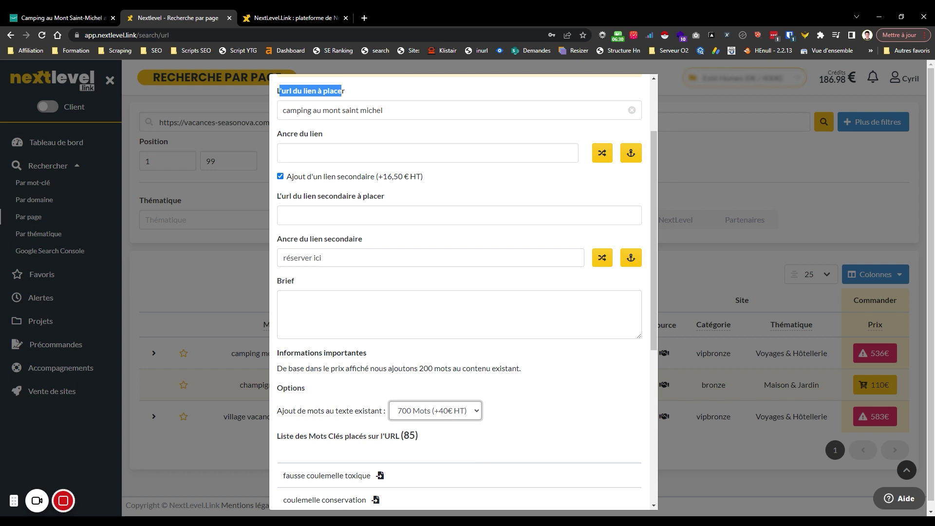
key("Up")
left_click(501, 433)
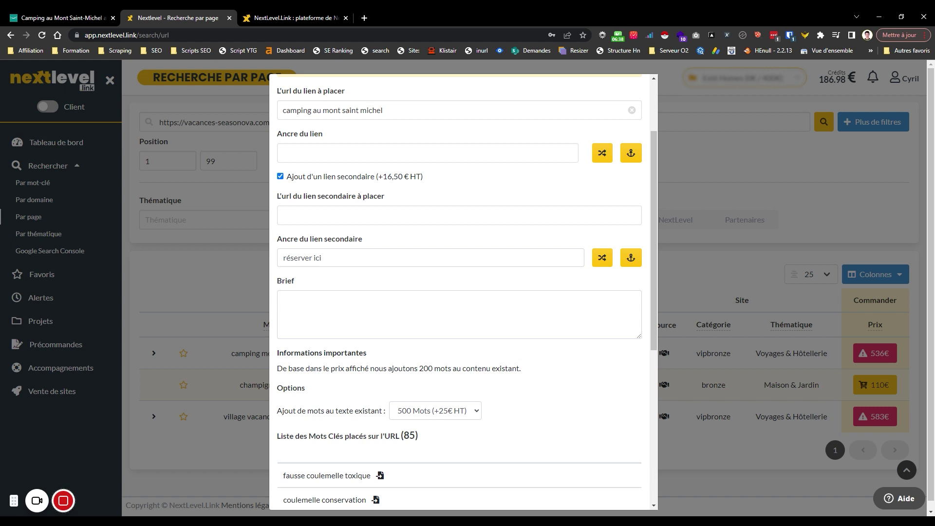
scroll(466, 292, "up", 2)
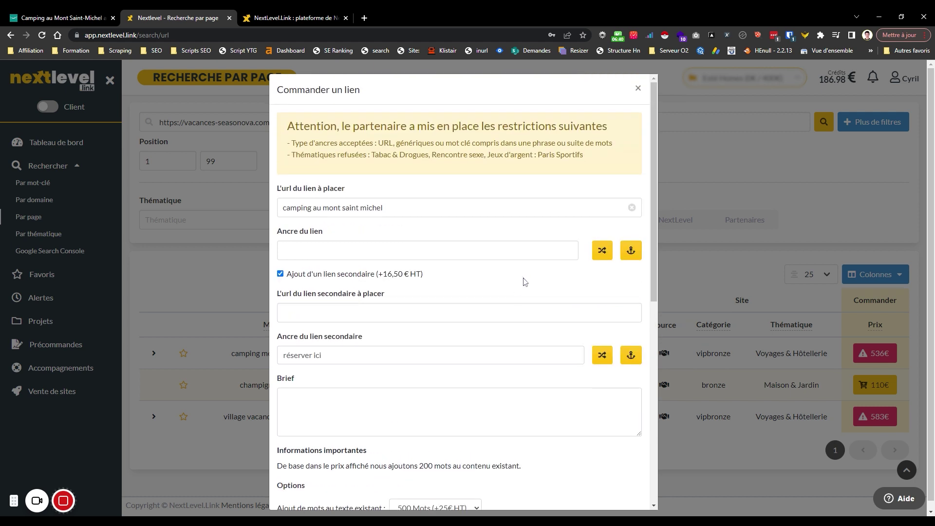